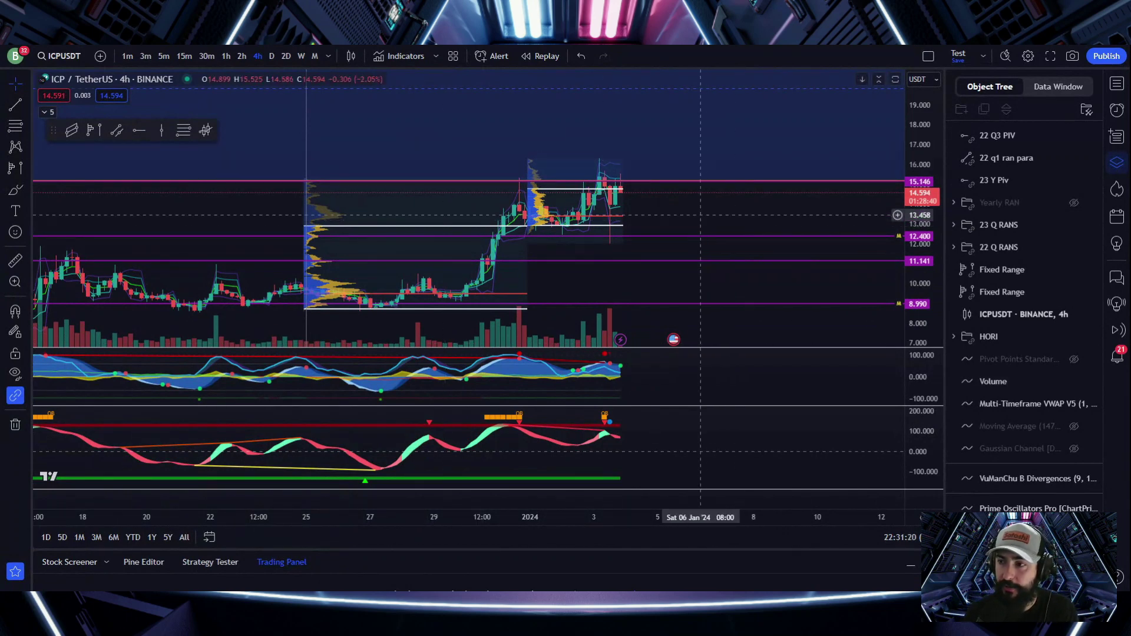
- Examine the recent ICPUSDT price action on the 4-hour chart around the 15.146 and 12.400 levels
left_click_drag(749, 217, 696, 235)
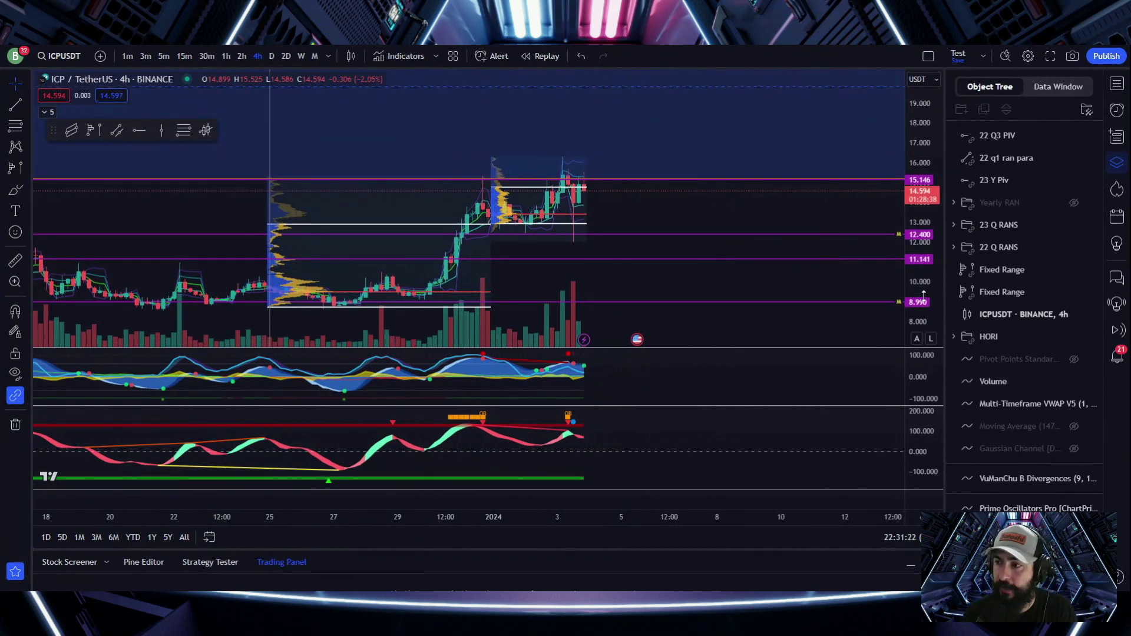
left_click_drag(913, 301, 913, 257)
left_click_drag(685, 214, 645, 180)
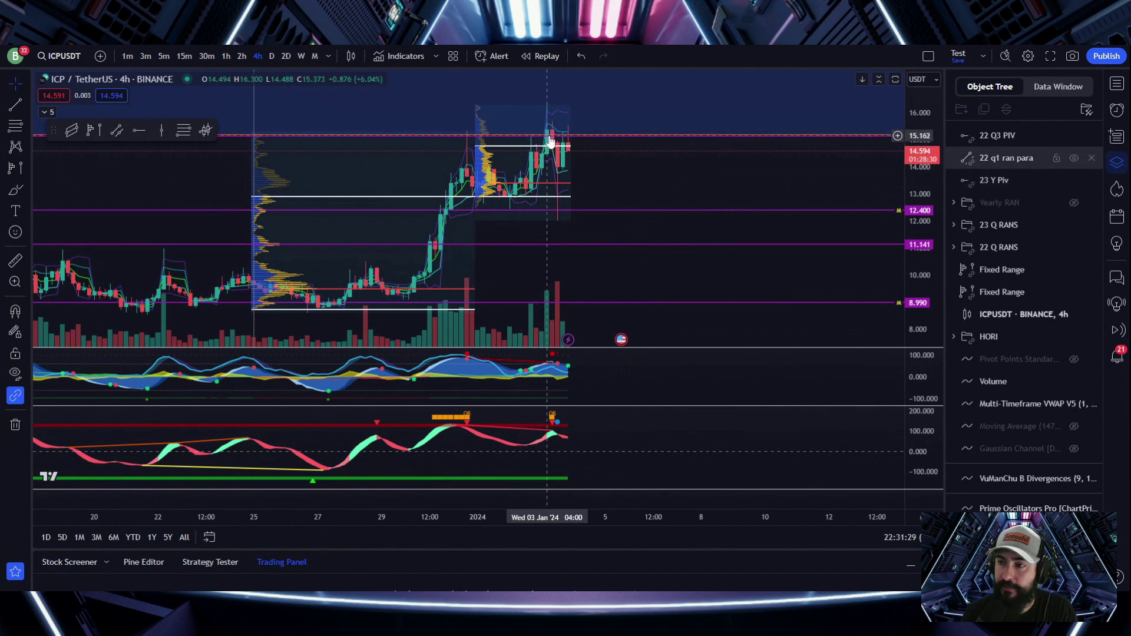
left_click_drag(601, 179, 596, 173)
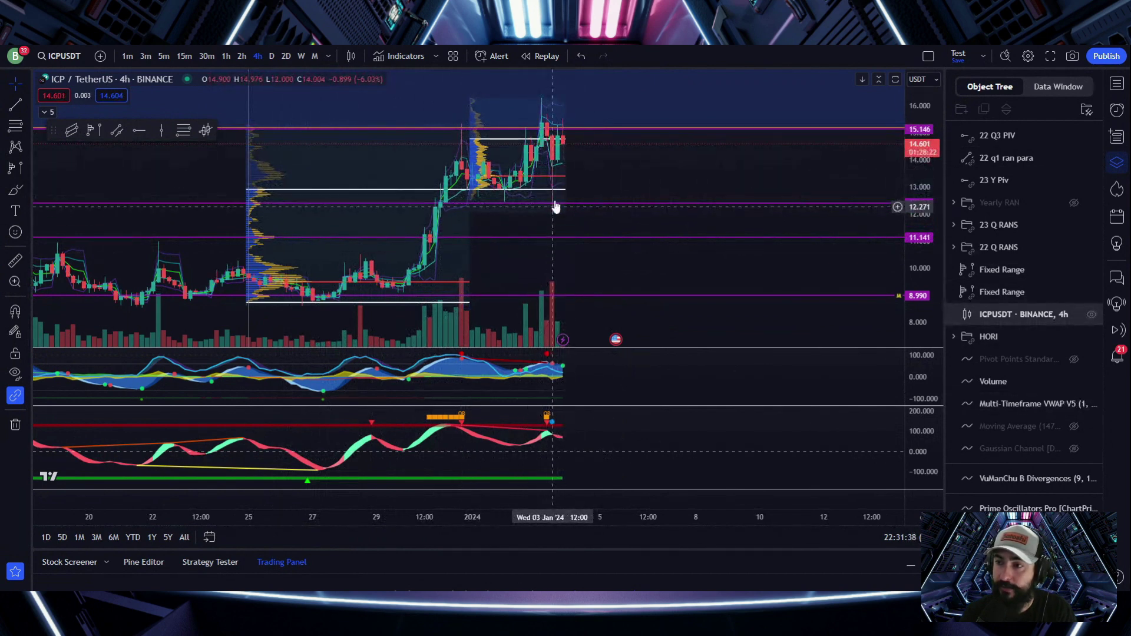
left_click_drag(566, 208, 534, 217)
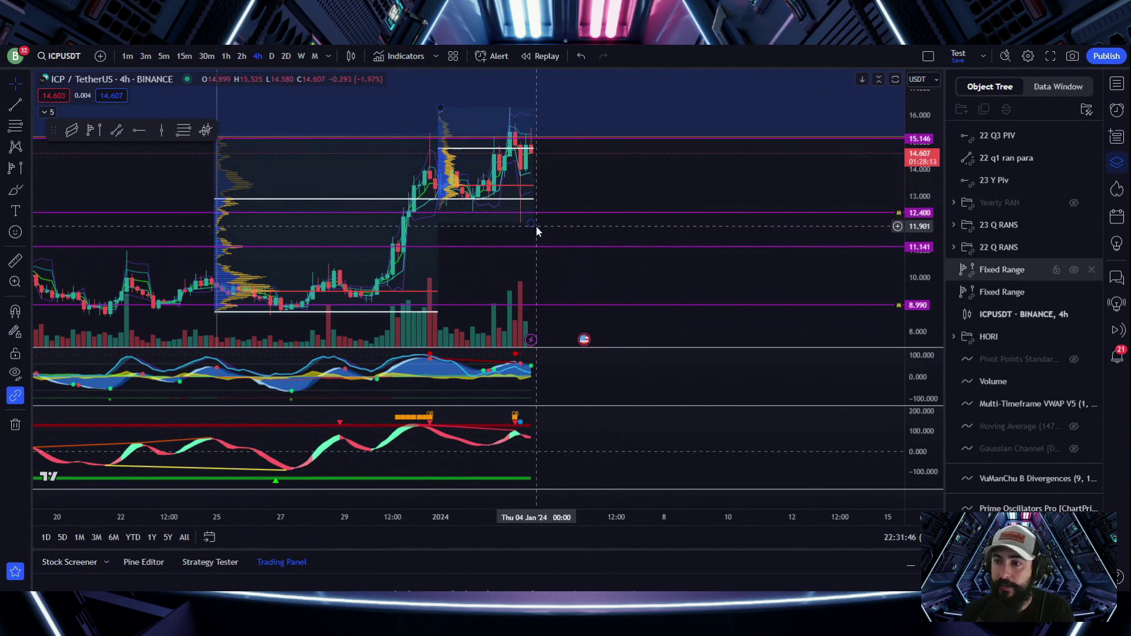
scroll(542, 218, "up", 2)
left_click_drag(521, 194, 568, 177)
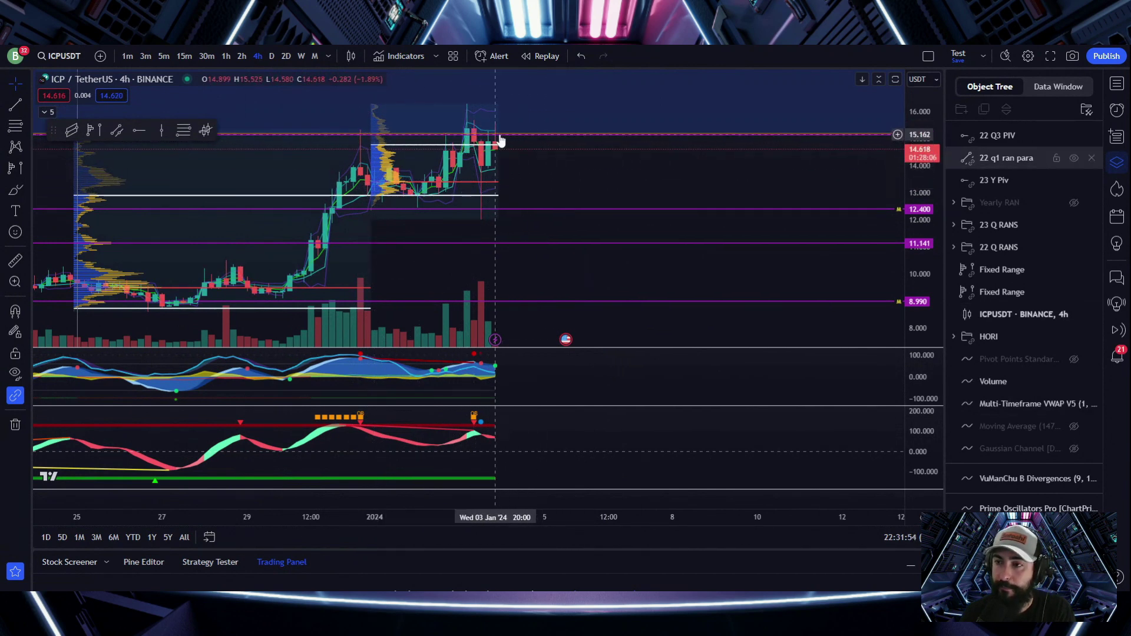
left_click_drag(500, 140, 519, 160)
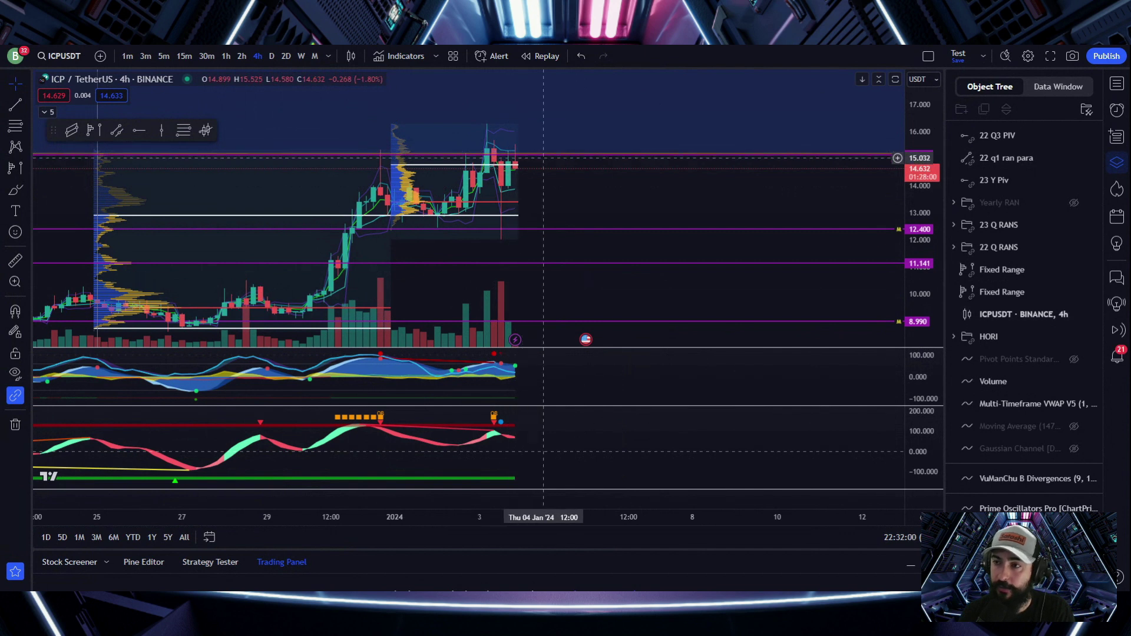
left_click_drag(564, 200, 573, 227)
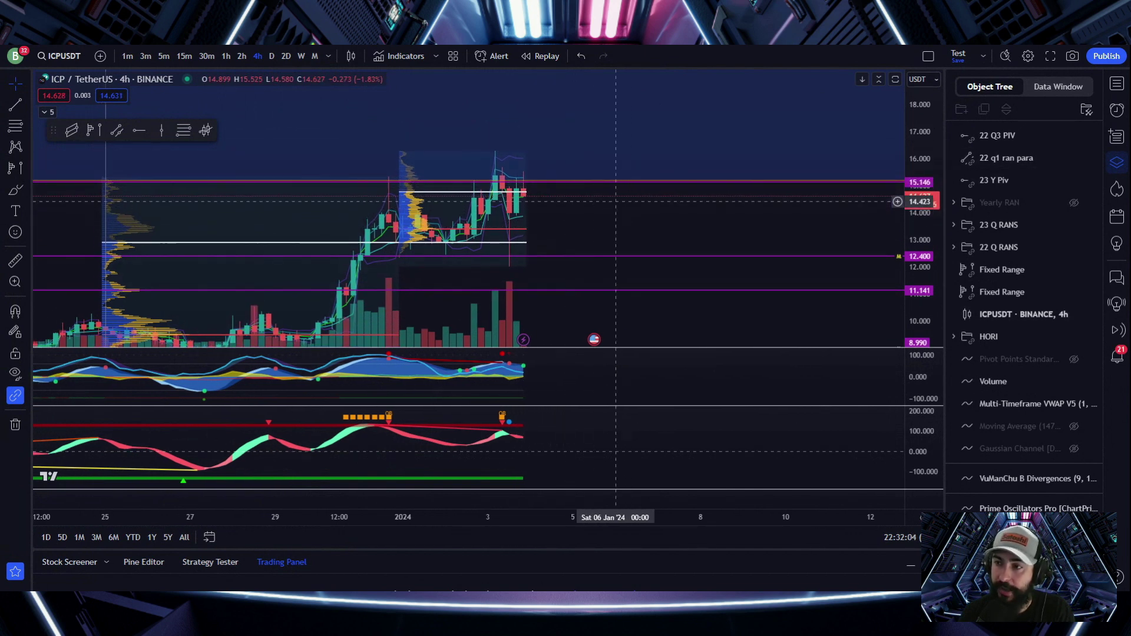
- Inspect the space above the latest 4-hour candles up to the 20.990 level
scroll(726, 204, "down", 2)
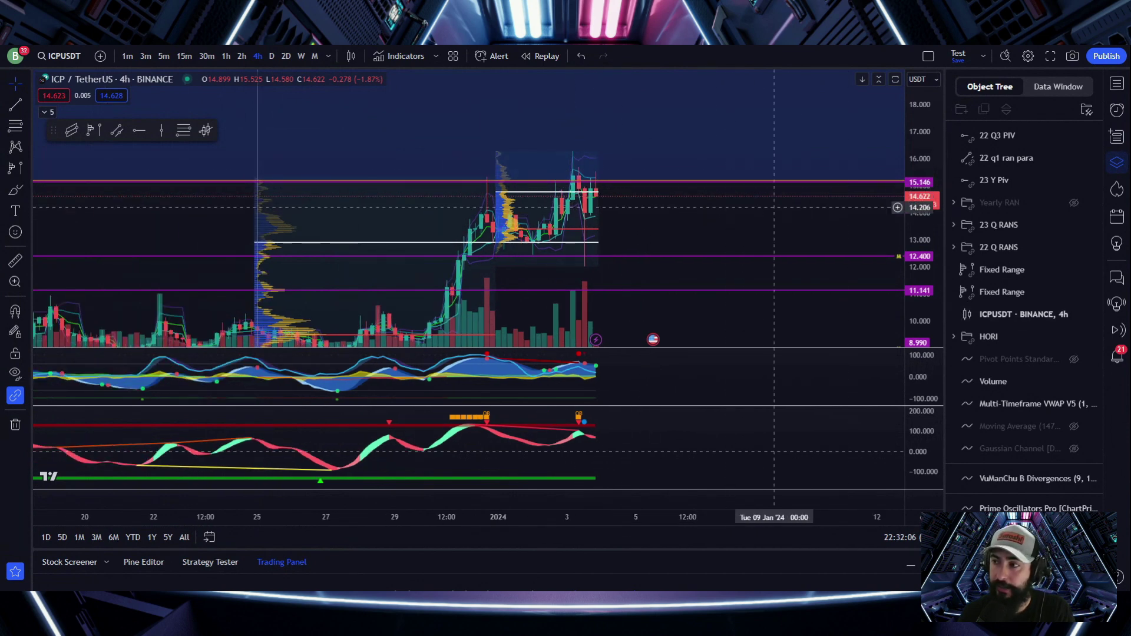
left_click_drag(754, 221, 690, 272)
left_click_drag(927, 139, 913, 185)
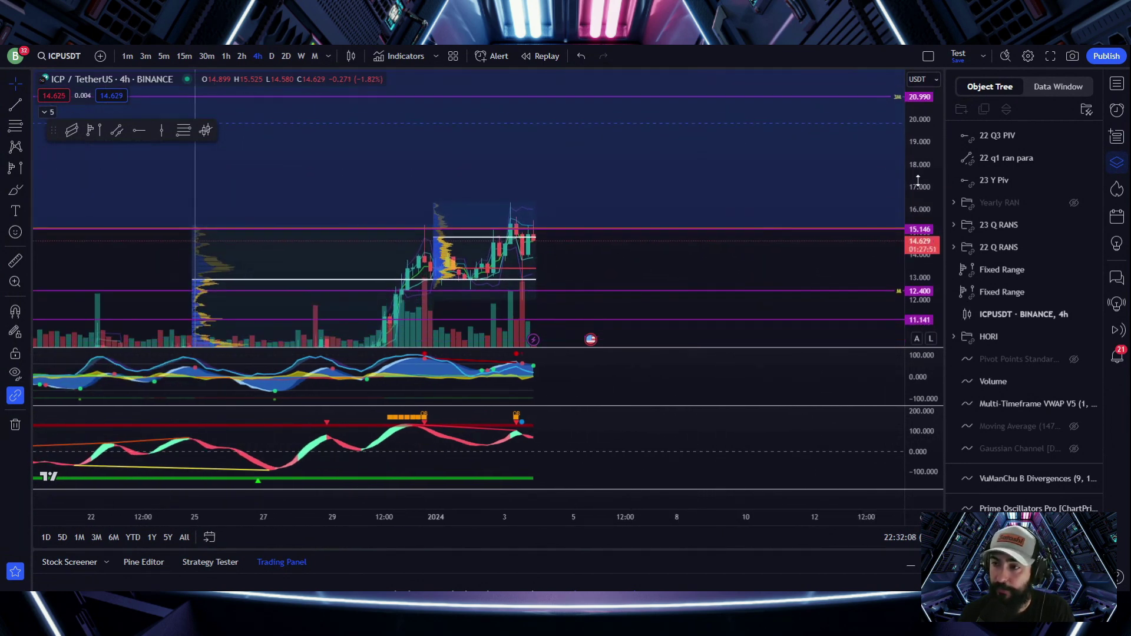
left_click_drag(574, 261, 535, 258)
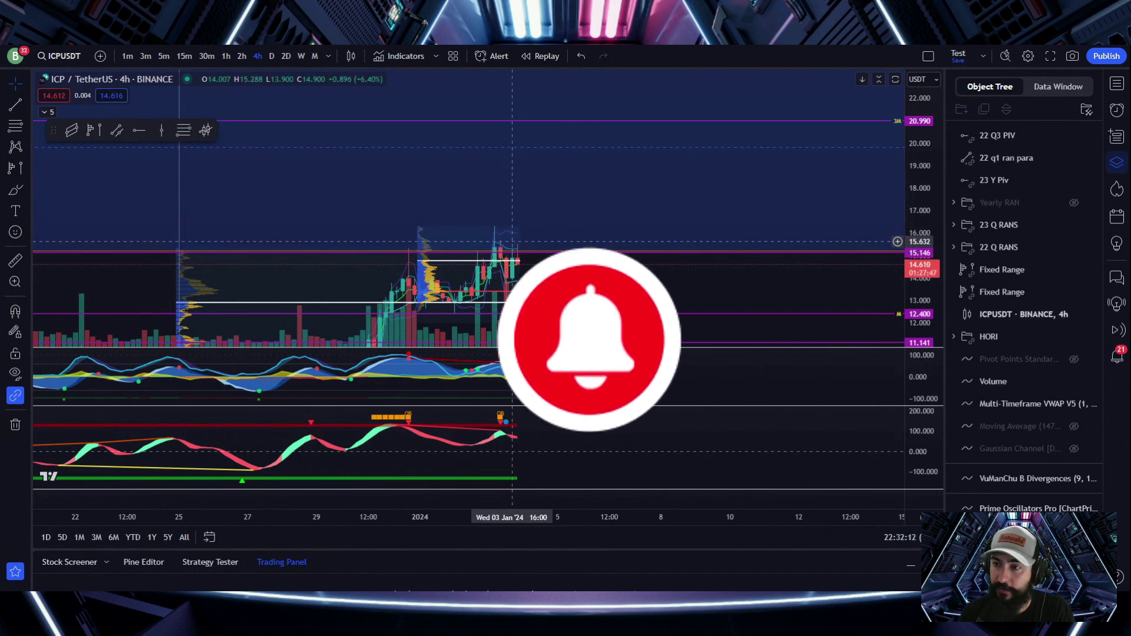
scroll(495, 254, "up", 3)
left_click_drag(353, 281, 567, 269)
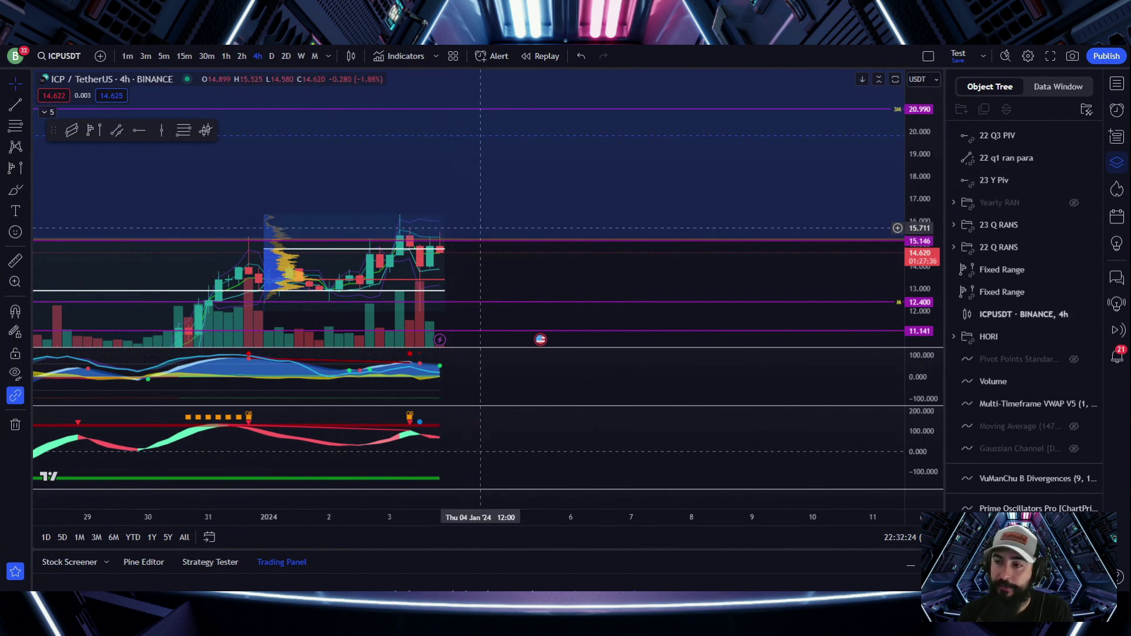
left_click_drag(530, 274, 536, 298)
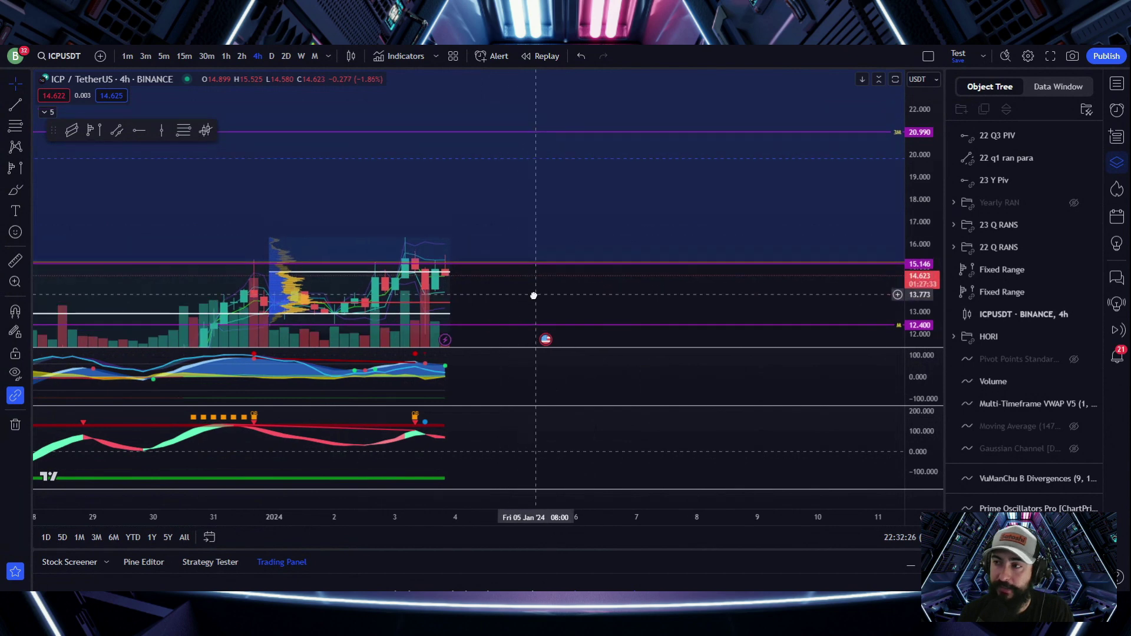
- Review the price history back to early 2022 on the daily timeframe and inspect the 2022 Q1 range channel's boundaries
left_click_drag(914, 163, 921, 205)
left_click_drag(596, 276, 678, 238)
scroll(678, 238, "down", 6)
scroll(584, 239, "down", 3)
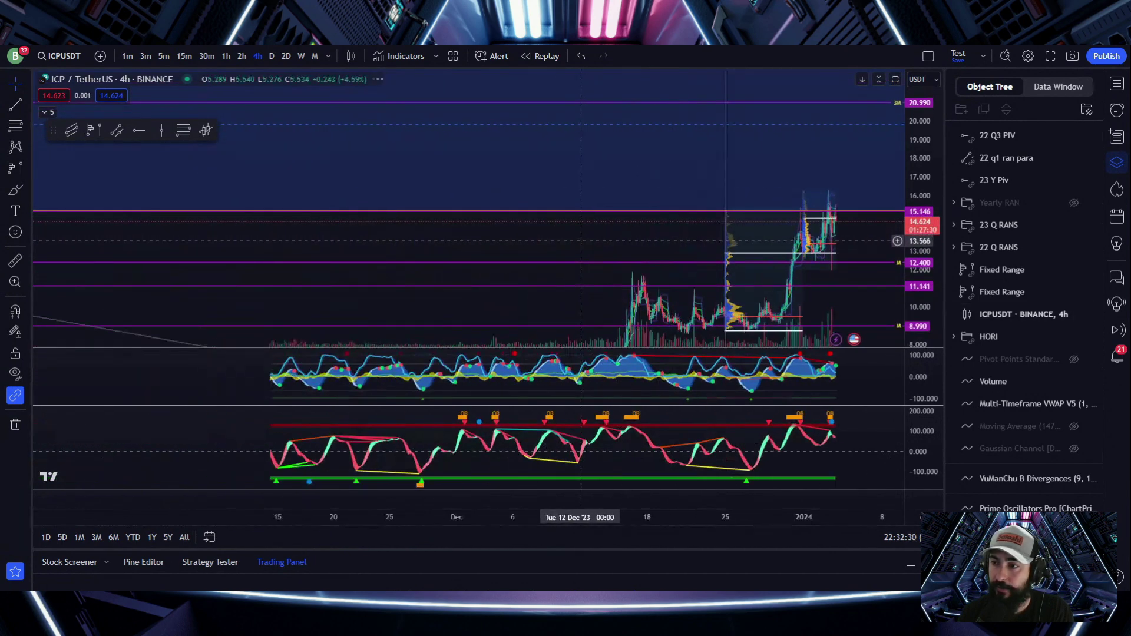
left_click_drag(511, 290, 447, 323)
left_click_drag(564, 282, 499, 328)
scroll(500, 306, "down", 6)
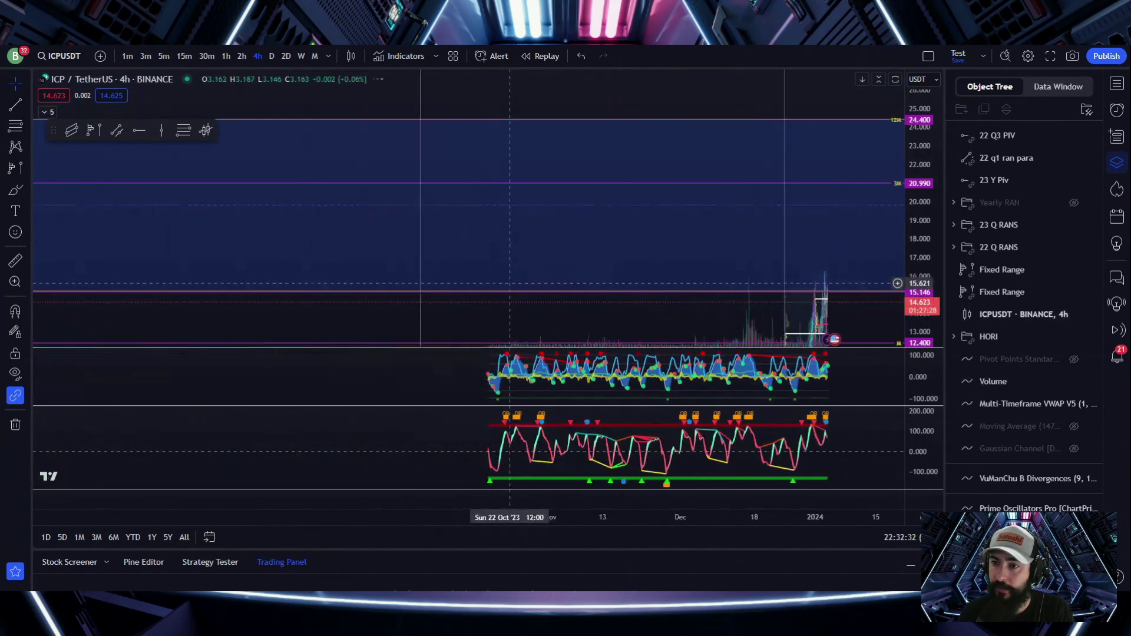
scroll(672, 308, "down", 5)
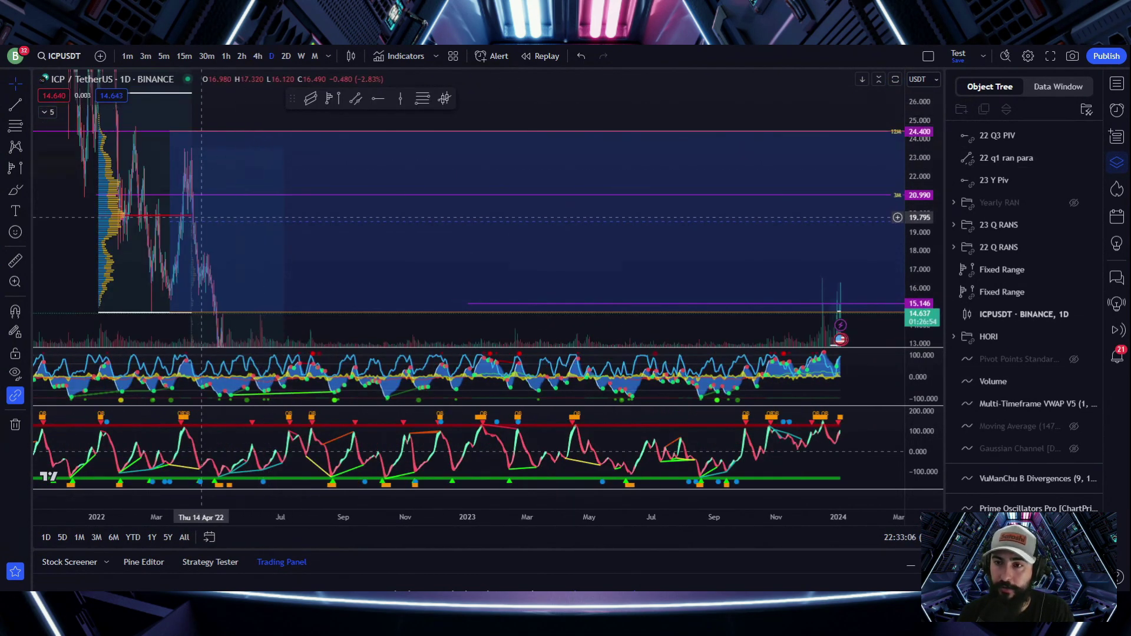
left_click(187, 314)
left_click(190, 314)
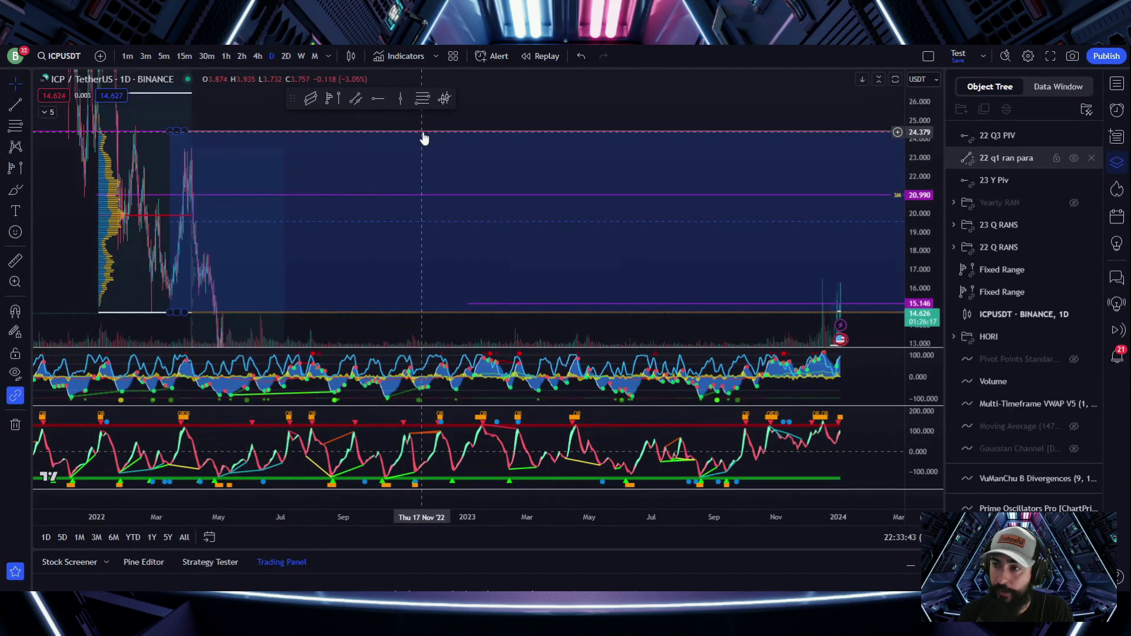
- Return to the 4-hour timeframe and examine the latest candles against the 15.146 and 20.990 levels
left_click_drag(594, 321, 478, 272)
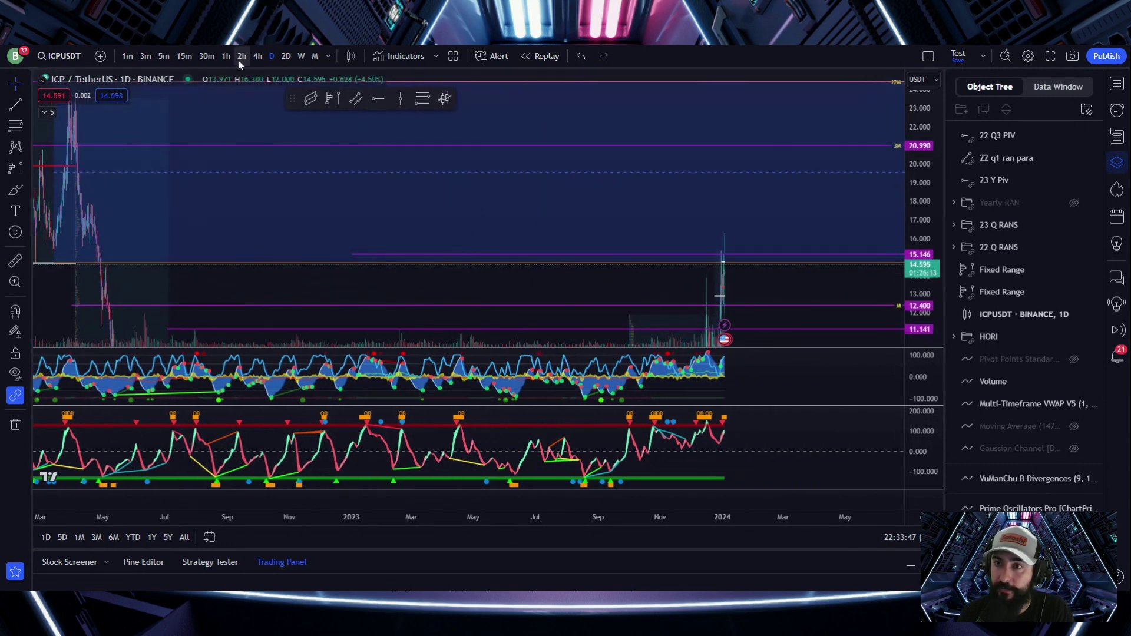
left_click(258, 58)
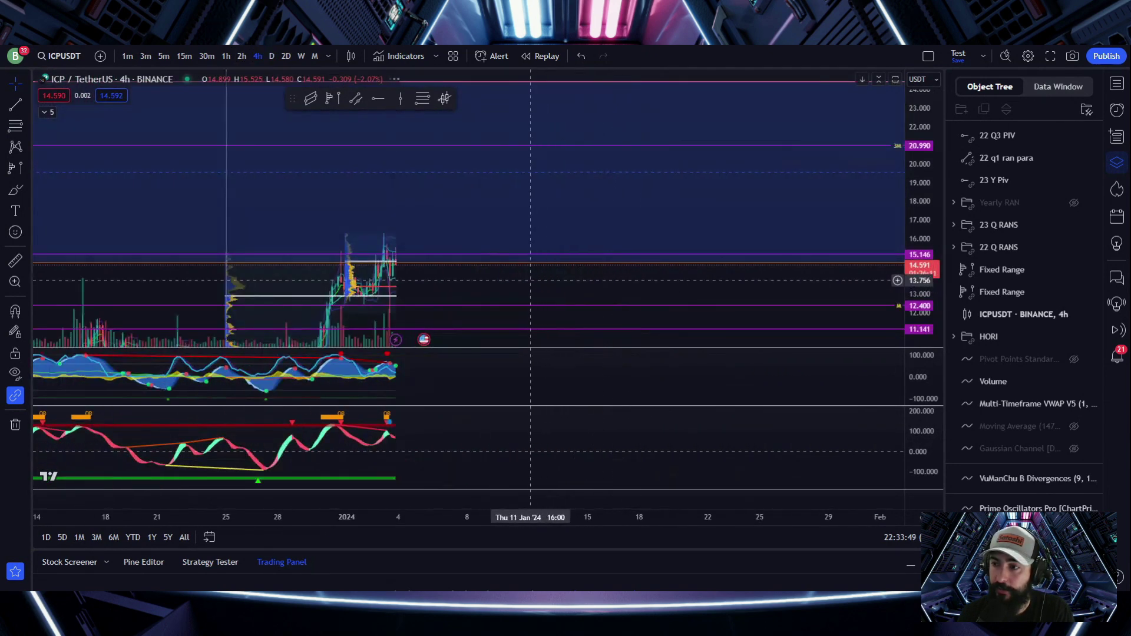
left_click_drag(441, 283, 564, 284)
left_click_drag(915, 293, 913, 252)
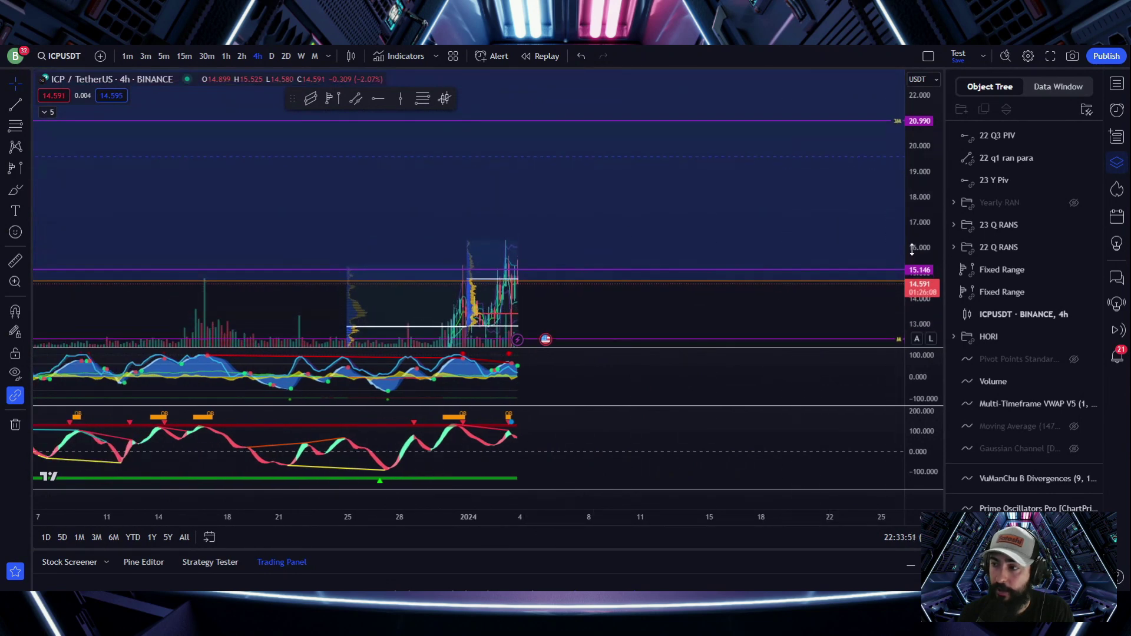
left_click_drag(572, 315, 557, 268)
scroll(507, 248, "up", 5)
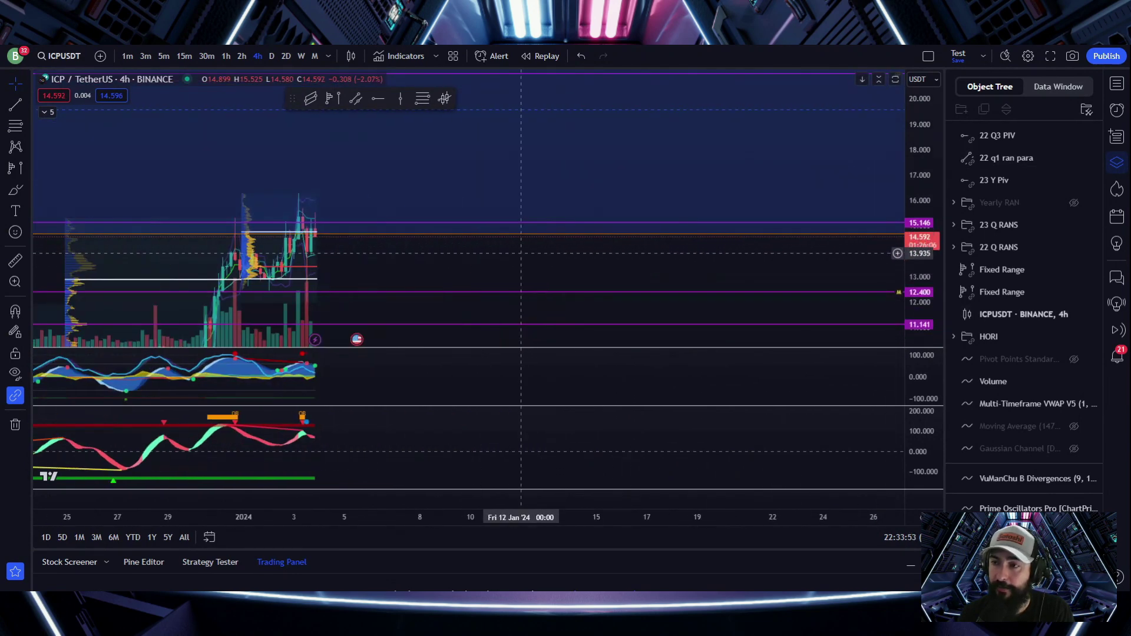
left_click_drag(221, 264, 462, 281)
scroll(366, 273, "up", 1)
left_click_drag(334, 272, 452, 273)
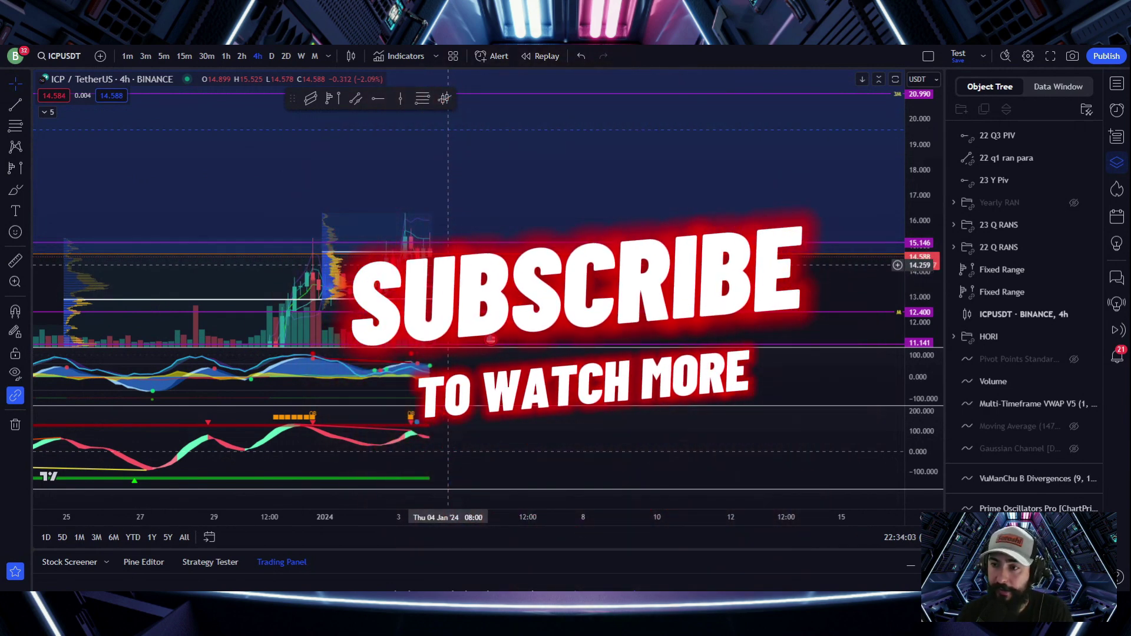
mouse_move(451, 269)
left_mouse_down()
mouse_move(457, 285)
mouse_move(460, 276)
left_mouse_up()
scroll(539, 284, "down", 1)
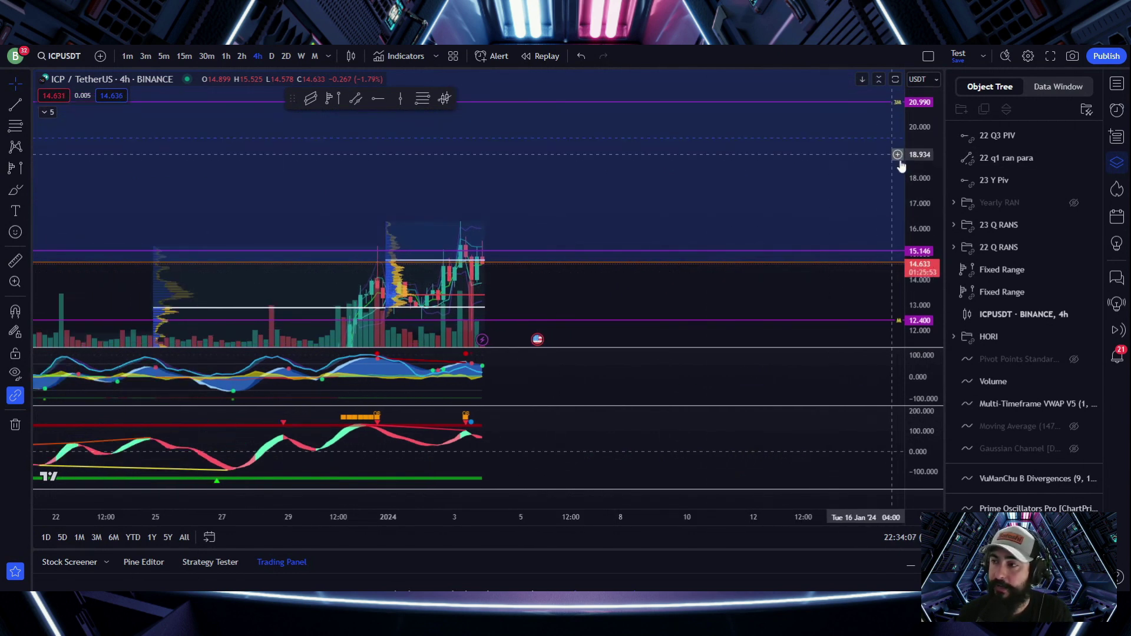
left_click_drag(919, 167, 924, 226)
left_click_drag(538, 278, 553, 296)
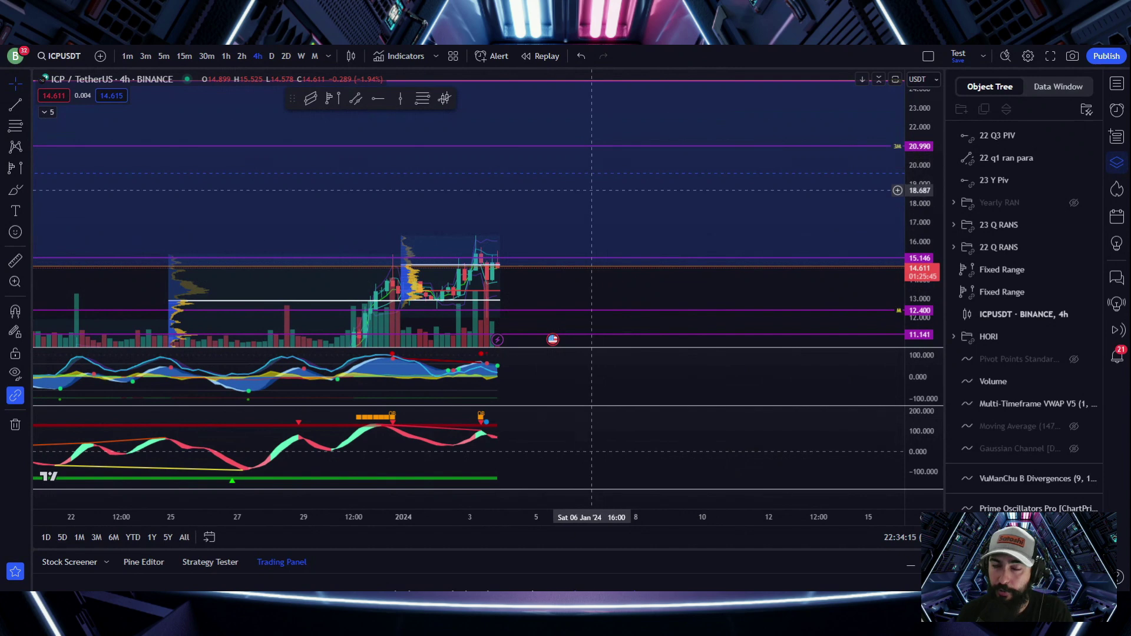
- Examine the support levels below the current price at 12.400, 11.141 and 8.990 on the 4-hour chart
left_click_drag(576, 307, 584, 184)
left_click_drag(910, 293, 910, 189)
scroll(667, 189, "up", 2)
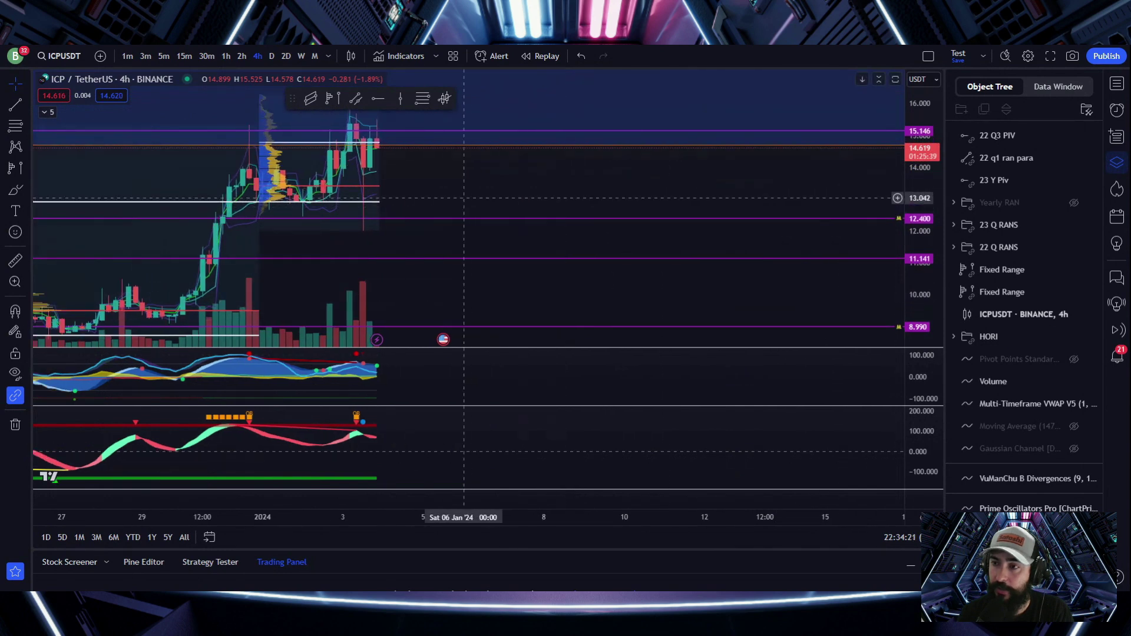
left_click_drag(424, 198, 513, 227)
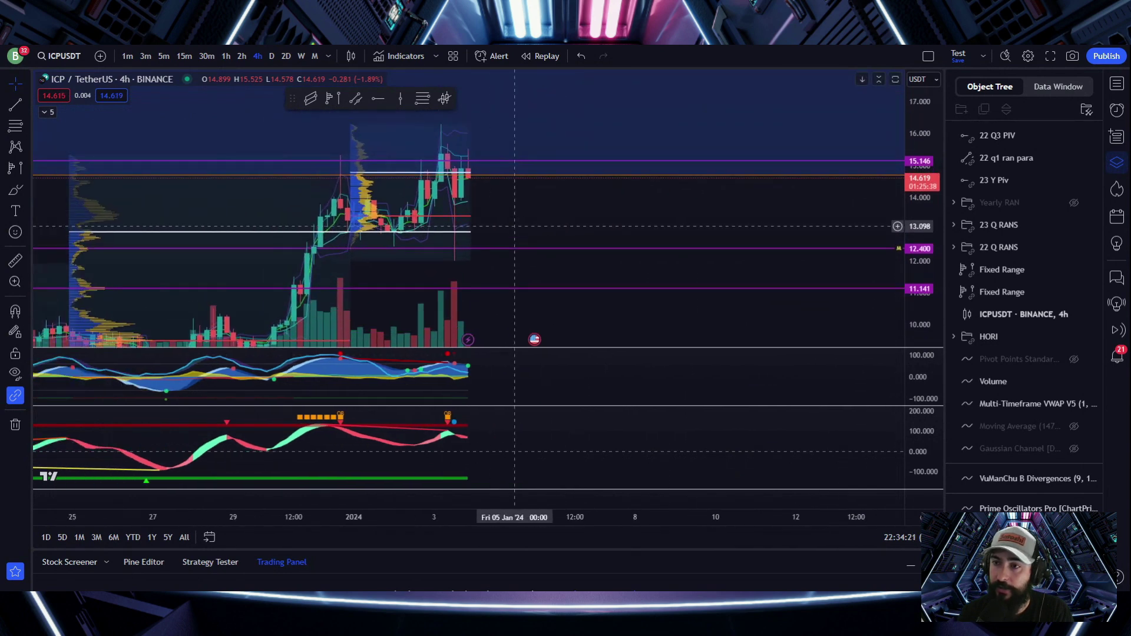
left_click(471, 221)
left_click(473, 249)
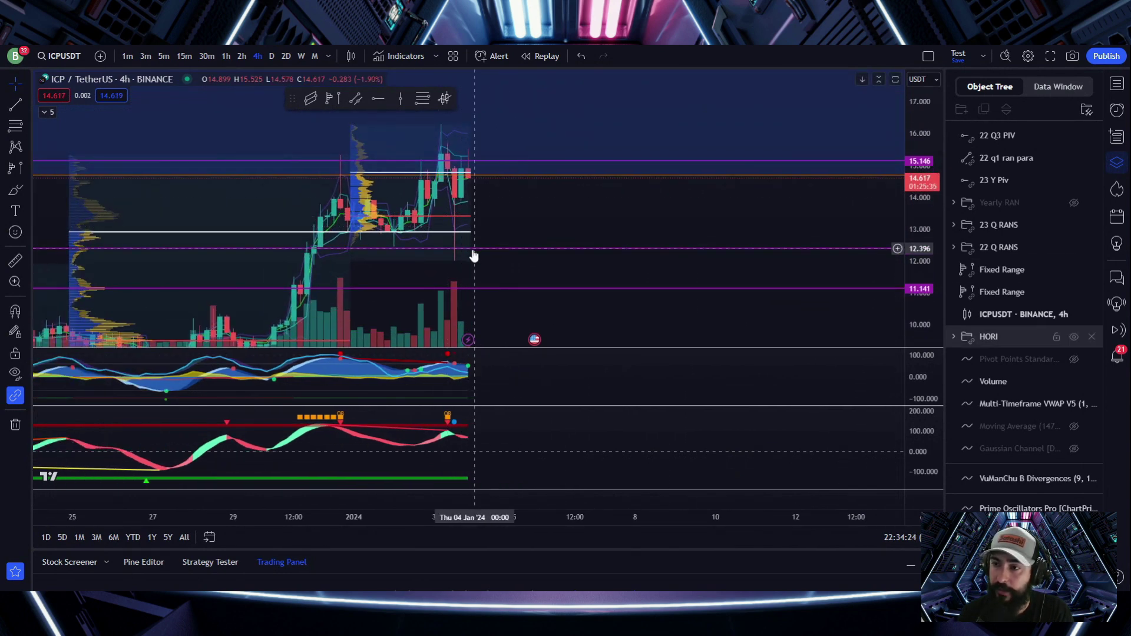
left_click(470, 240)
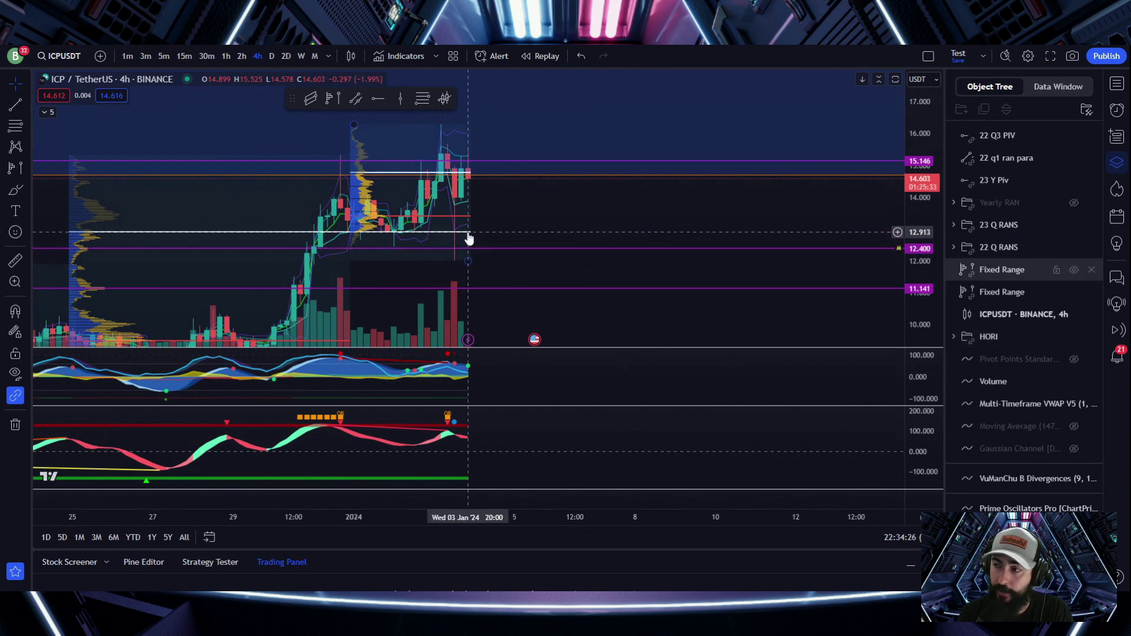
left_click(475, 257)
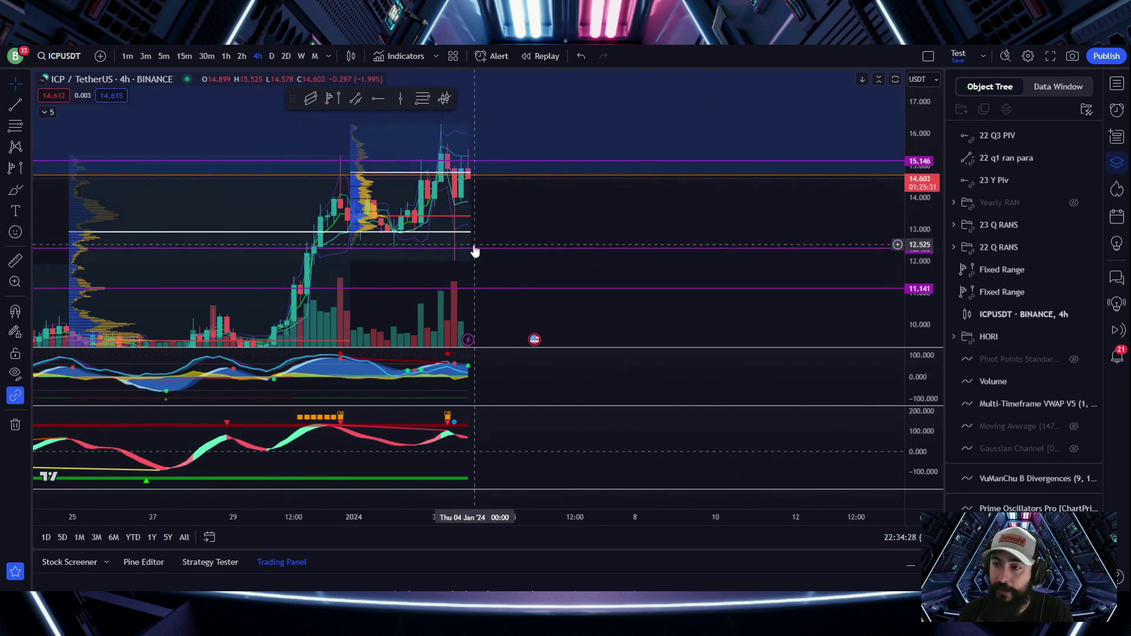
left_click_drag(475, 255, 448, 206)
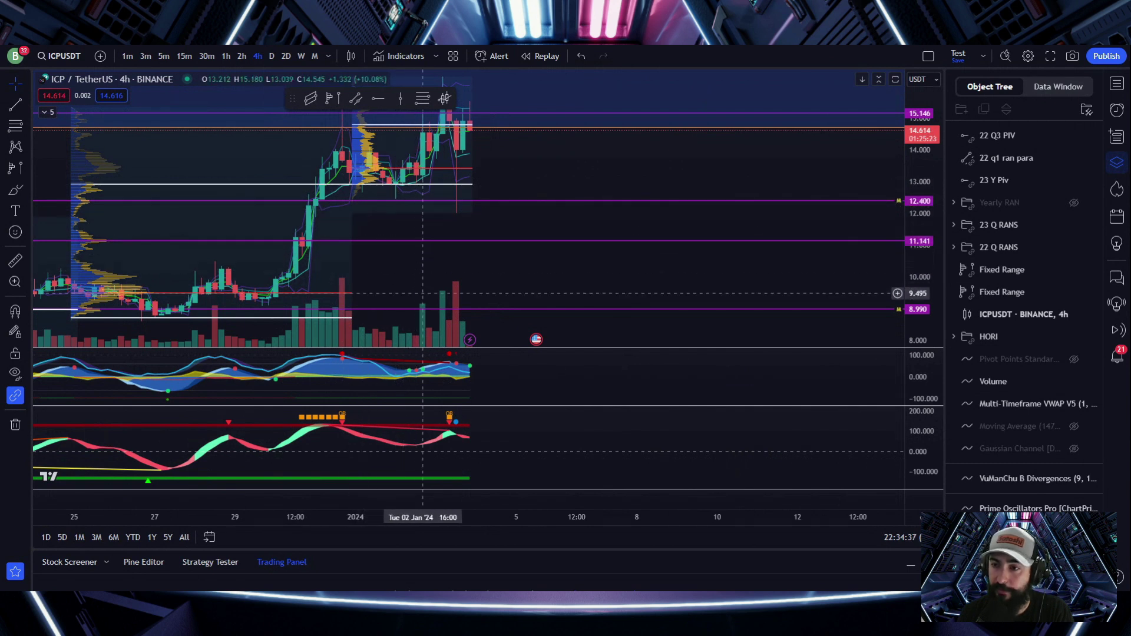
left_click_drag(423, 293, 420, 232)
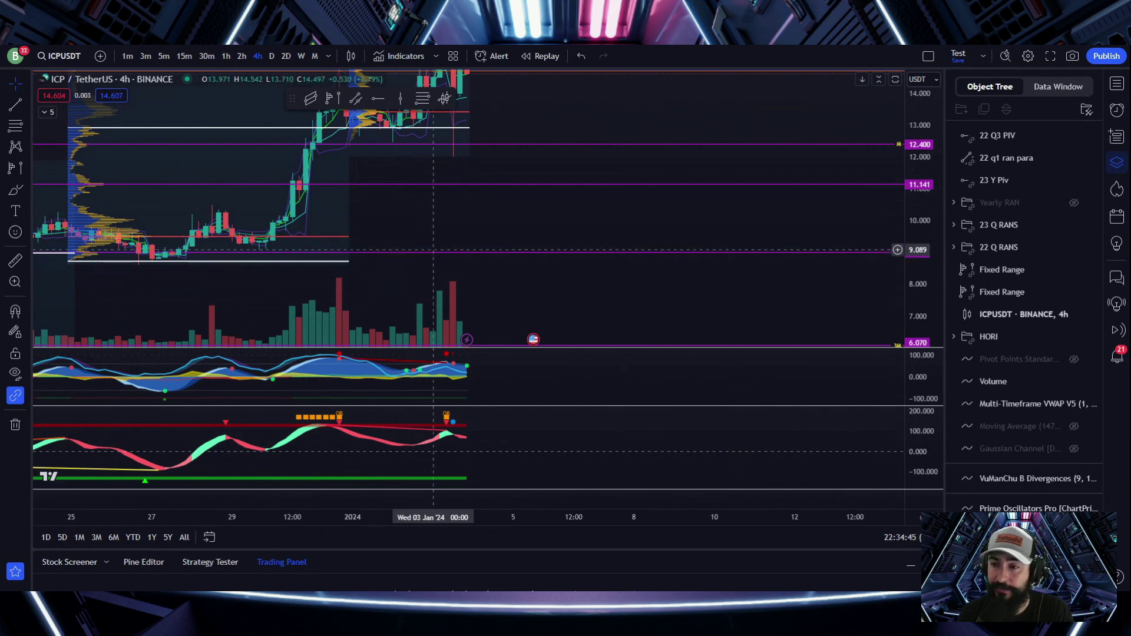
- Measure the price drop from the current price down to the 8.990 support level
scroll(436, 247, "down", 4)
left_click_drag(573, 222, 515, 252)
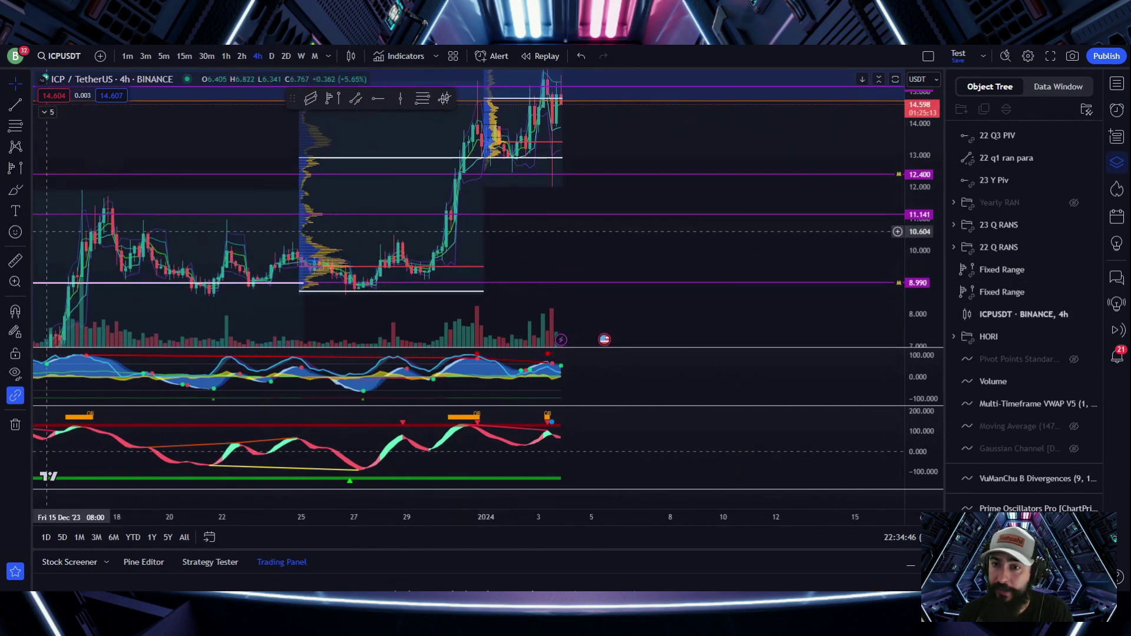
left_click(15, 261)
left_click(578, 104)
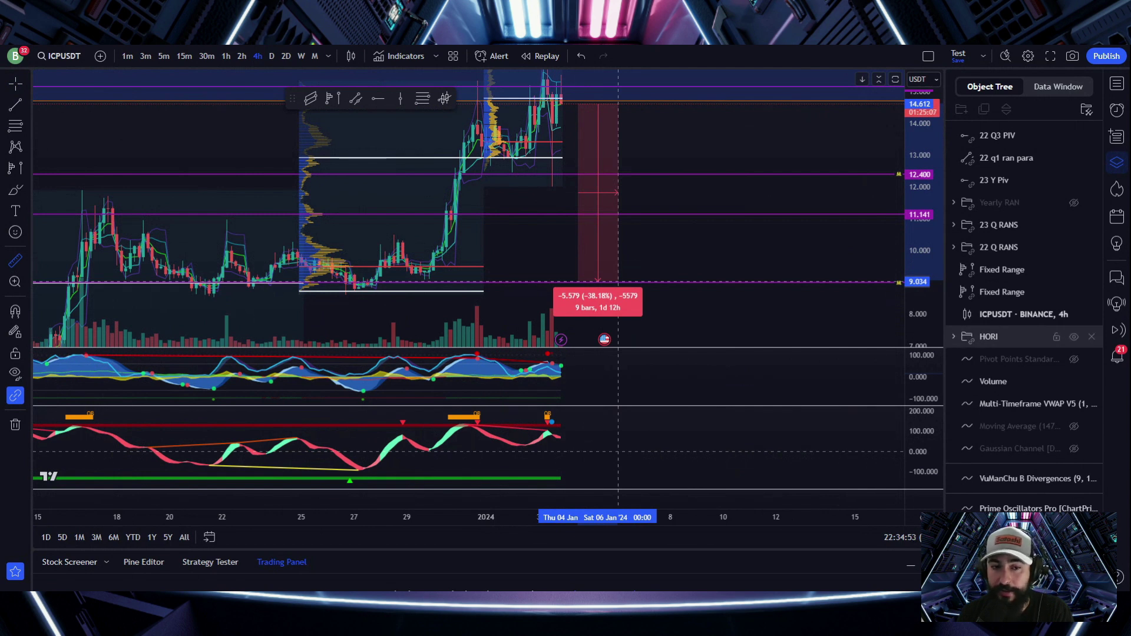
left_click(618, 281)
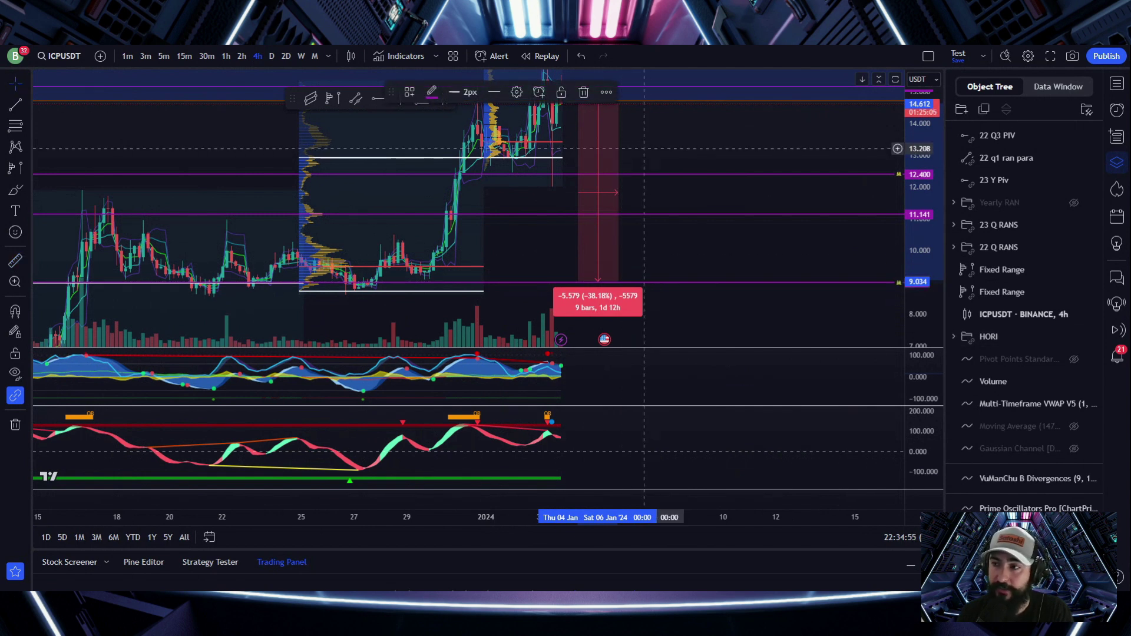